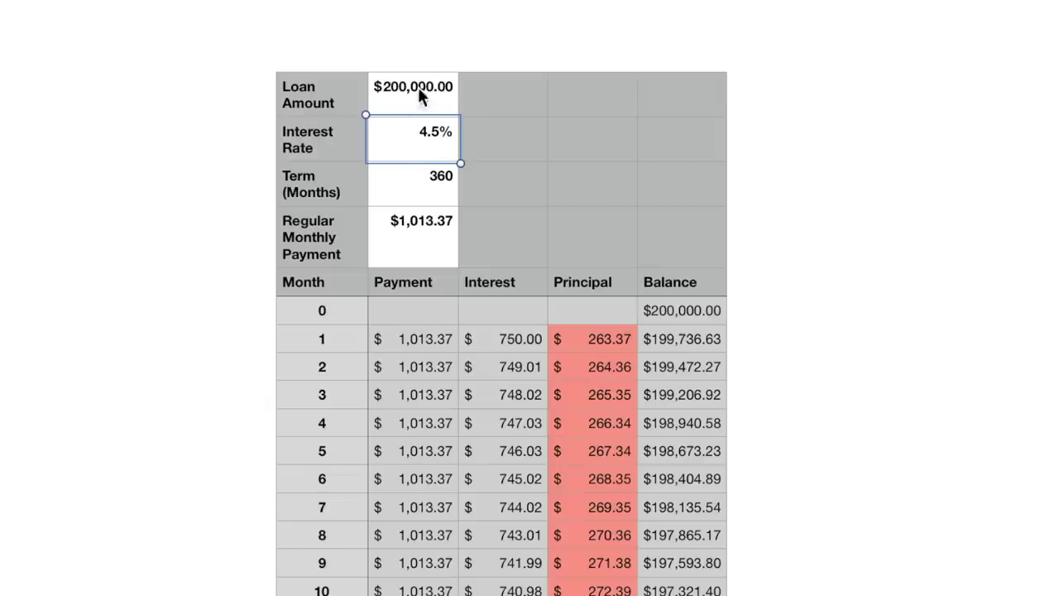
Examine the loan amount, regular monthly payment and opening balance, and how month 1's payment splits into interest, principal and balance
left_click(418, 106)
left_click(394, 253)
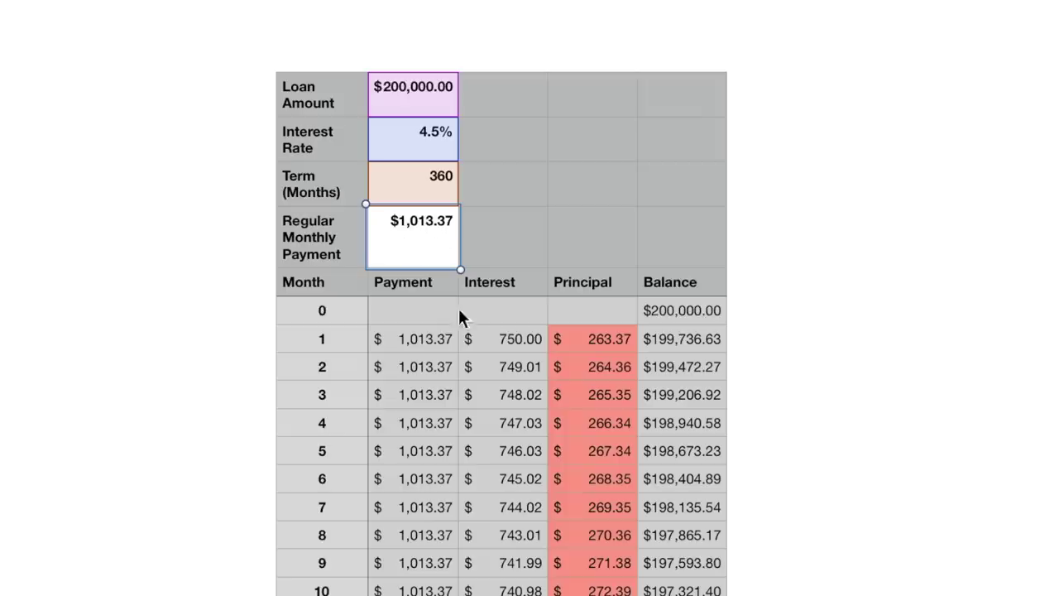
left_click(715, 308)
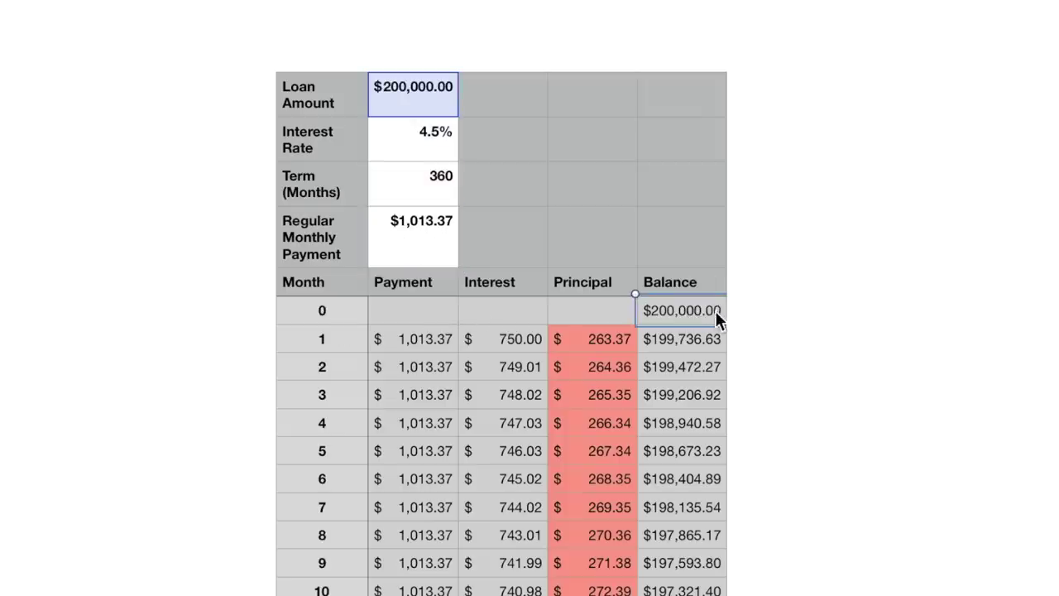
left_click(435, 342)
left_click(493, 341)
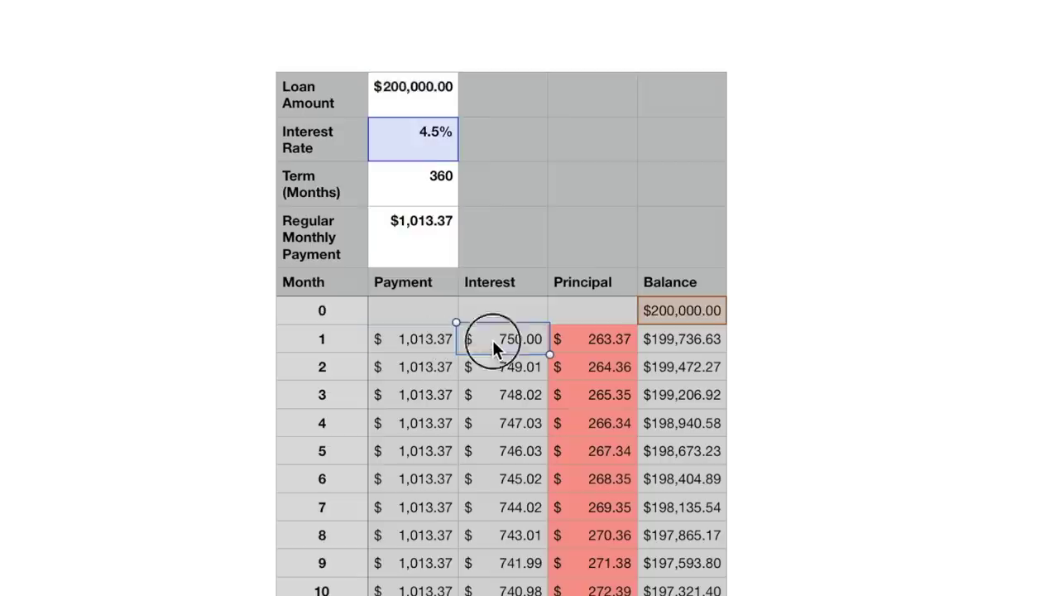
left_click(588, 343)
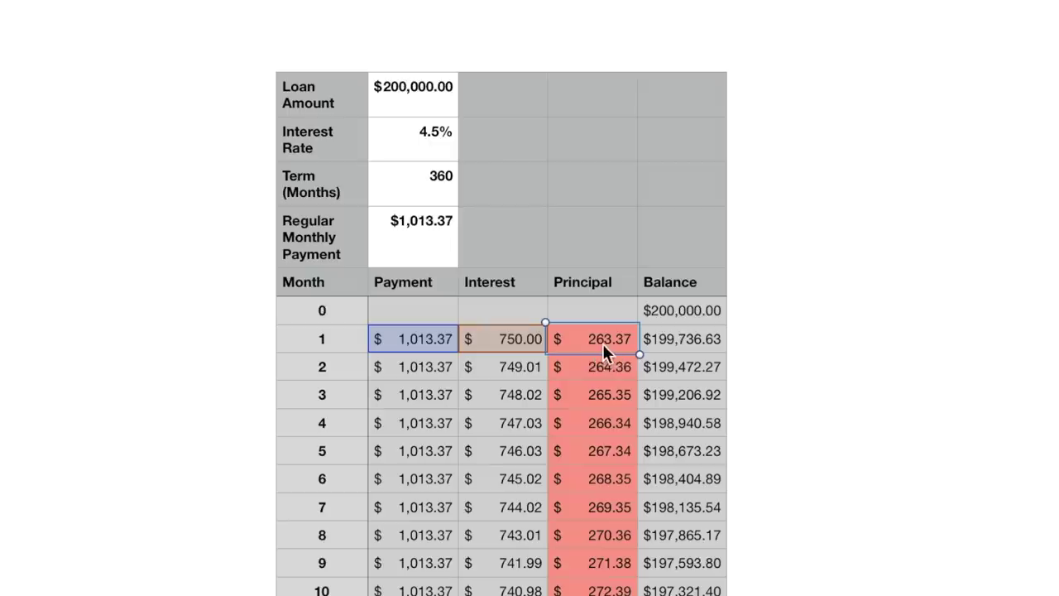
left_click(680, 342)
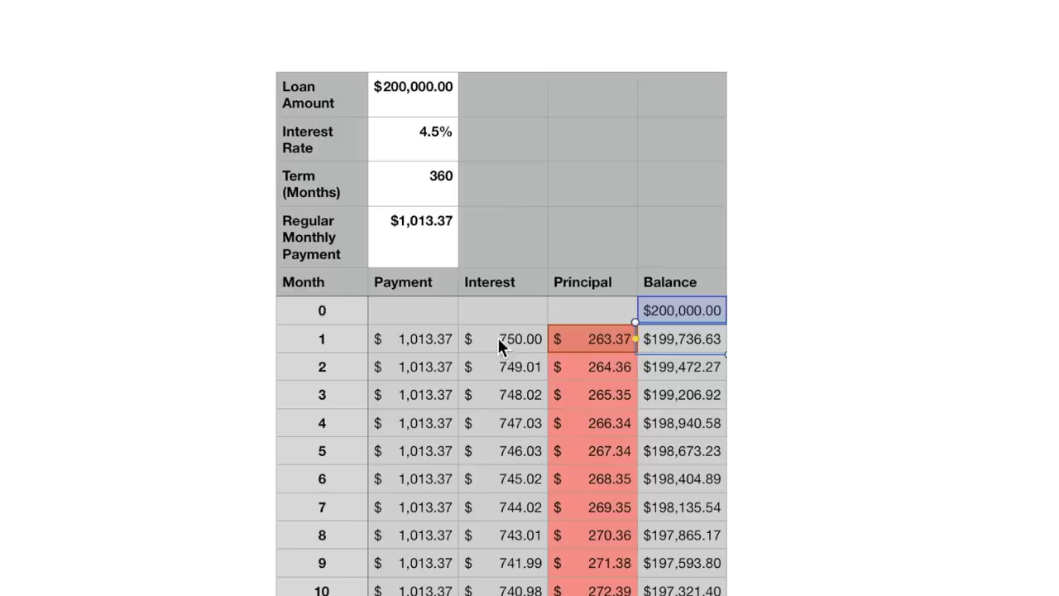
Find the first month in the regular schedule where principal exceeds interest, and inspect that month's principal and balance
scroll(542, 372, "down", 10)
scroll(543, 378, "down", 15)
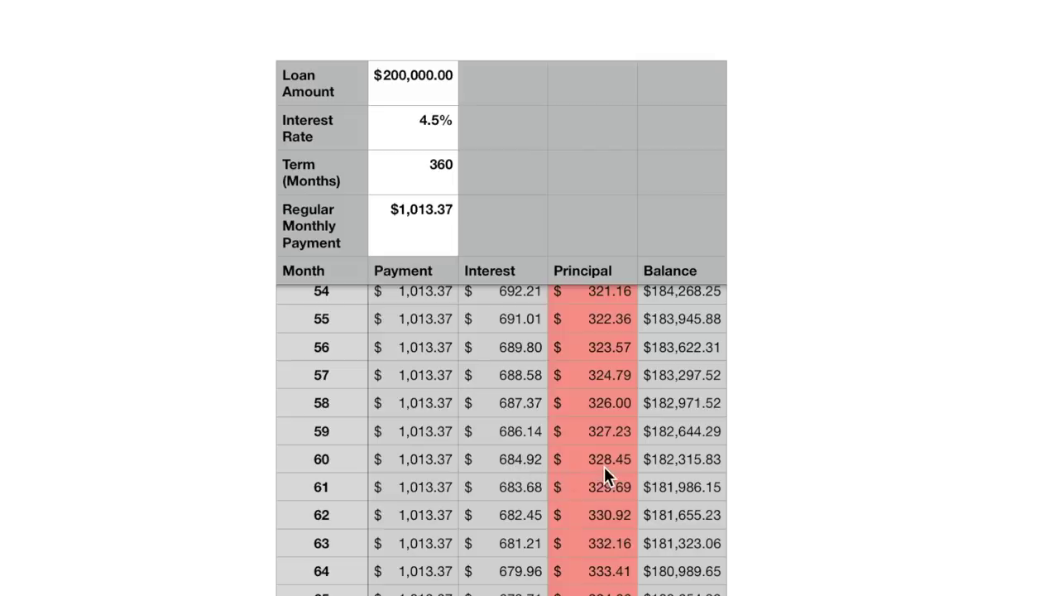
scroll(604, 467, "down", 15)
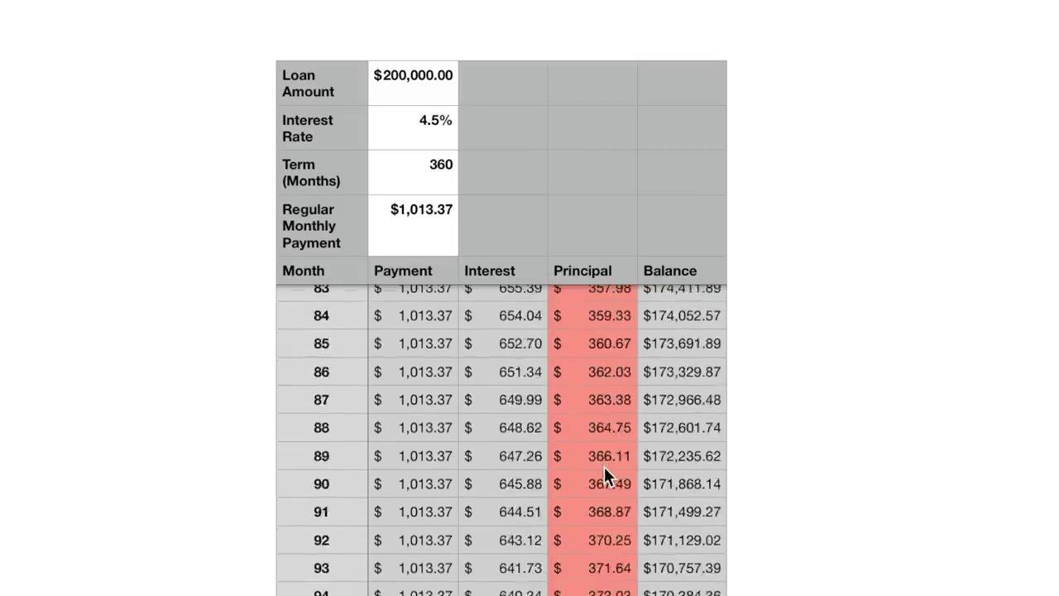
scroll(603, 467, "down", 18)
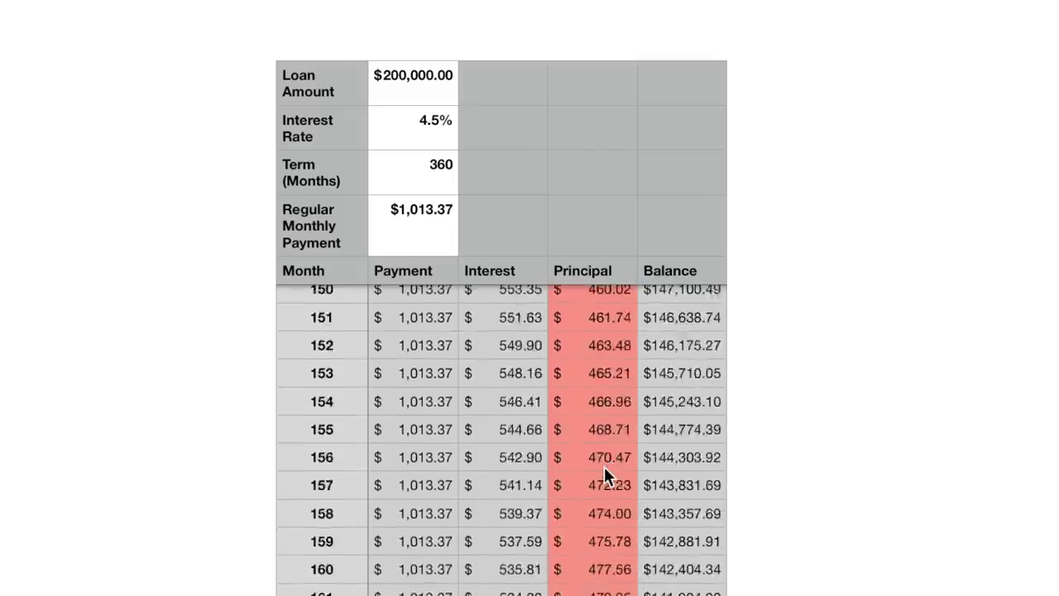
scroll(603, 467, "up", 2)
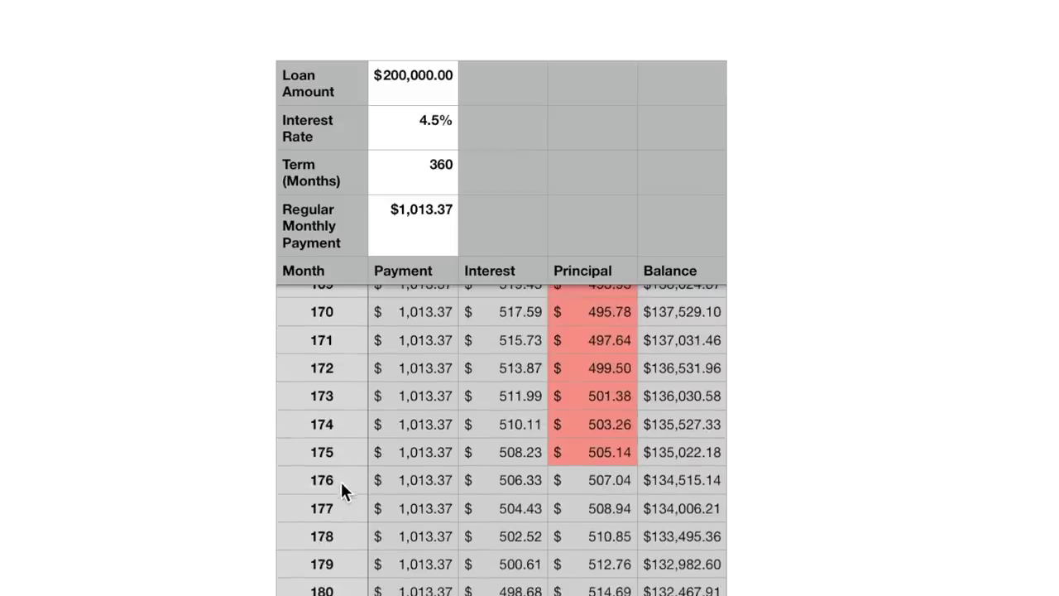
left_click(585, 481)
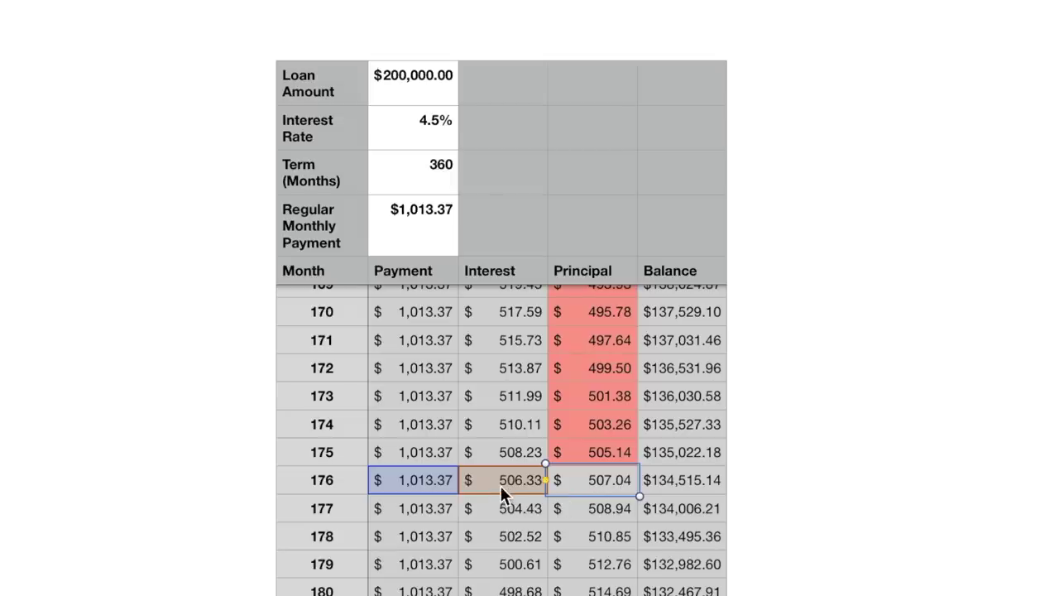
left_click(685, 487)
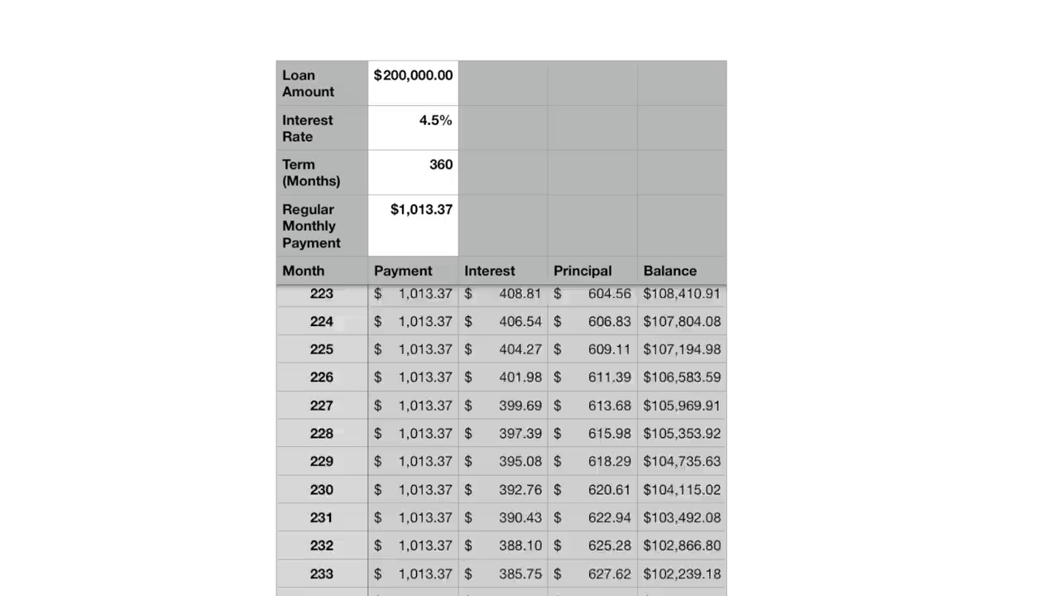
Inspect the payment, interest, principal and balance of month 360 in the regular schedule
scroll(501, 439, "down", 15)
scroll(437, 387, "down", 10)
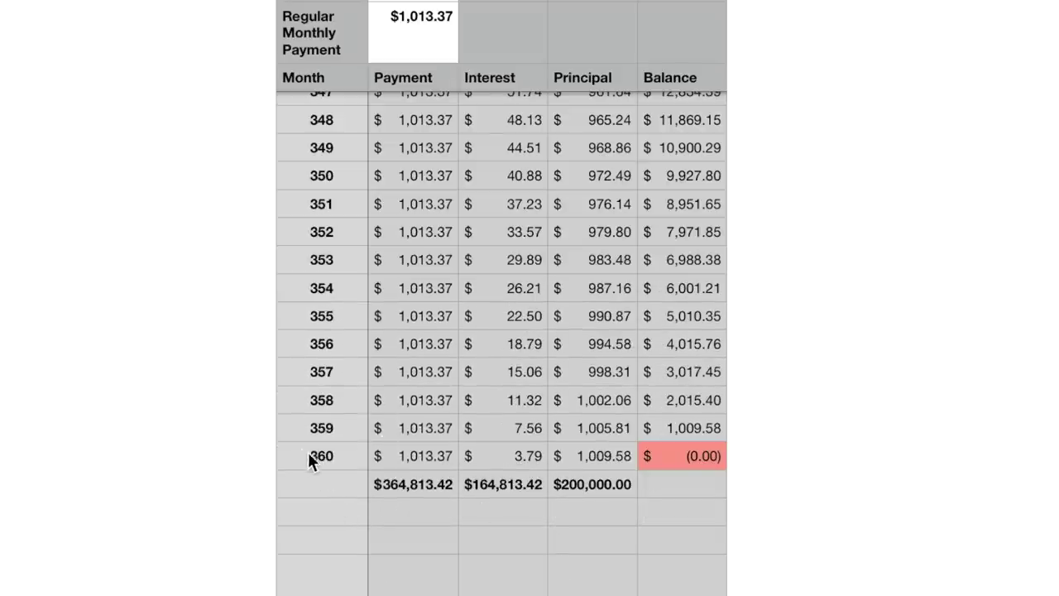
left_click(427, 457)
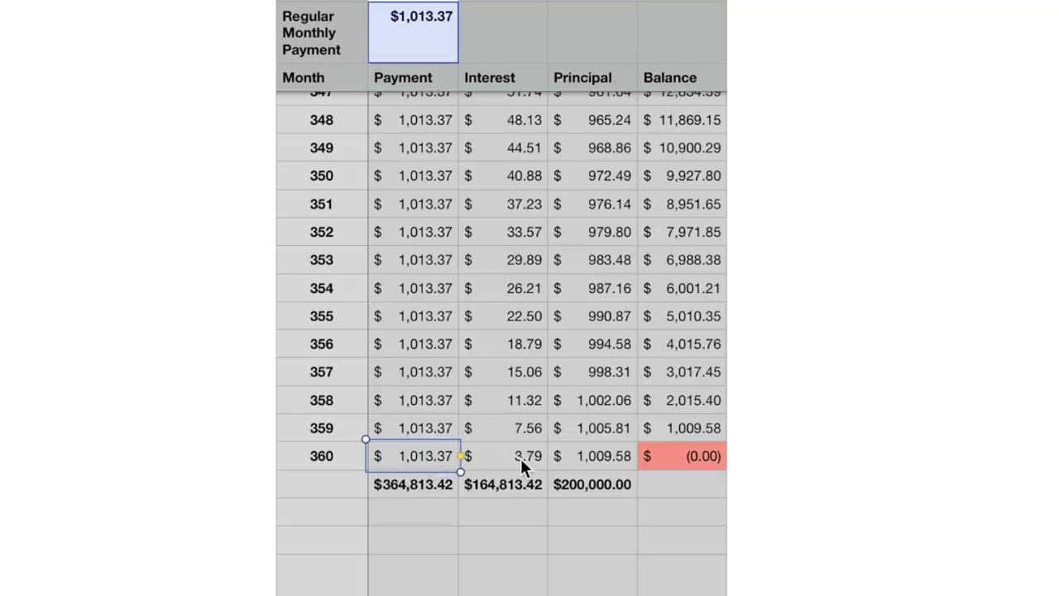
left_click(480, 463)
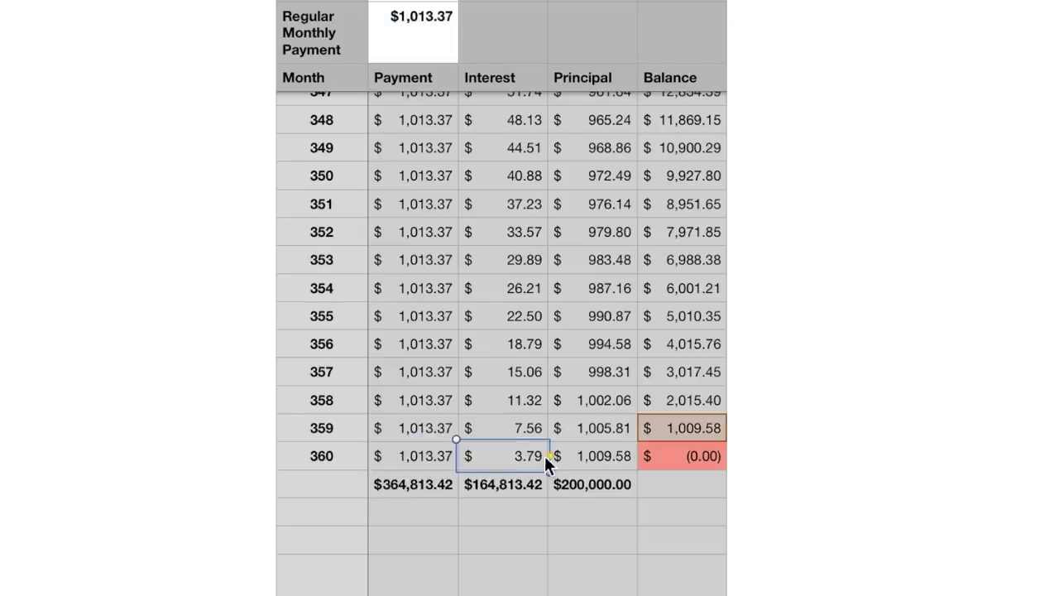
left_click(566, 460)
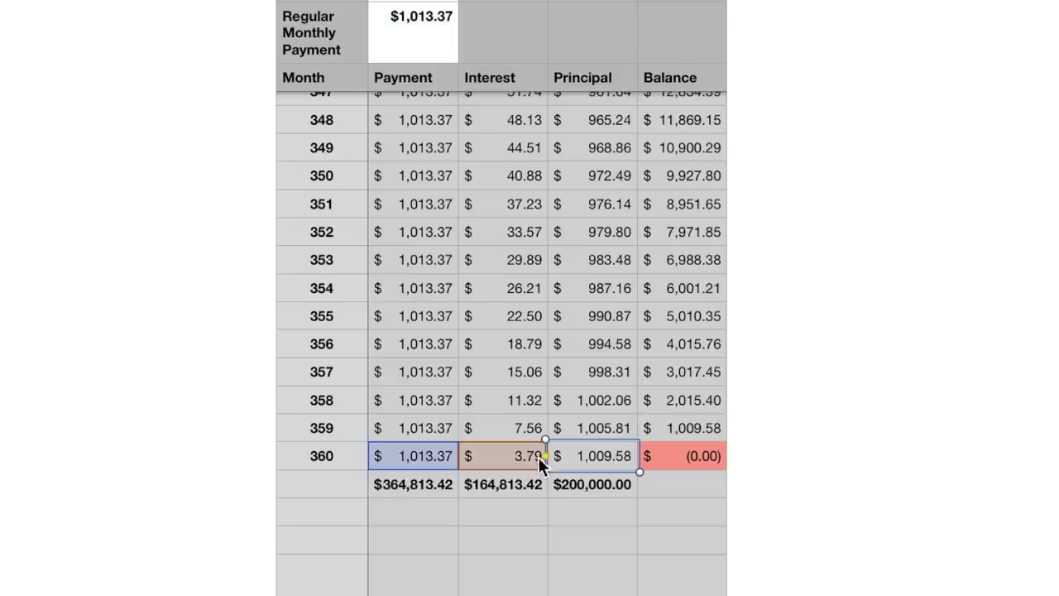
left_click(672, 458)
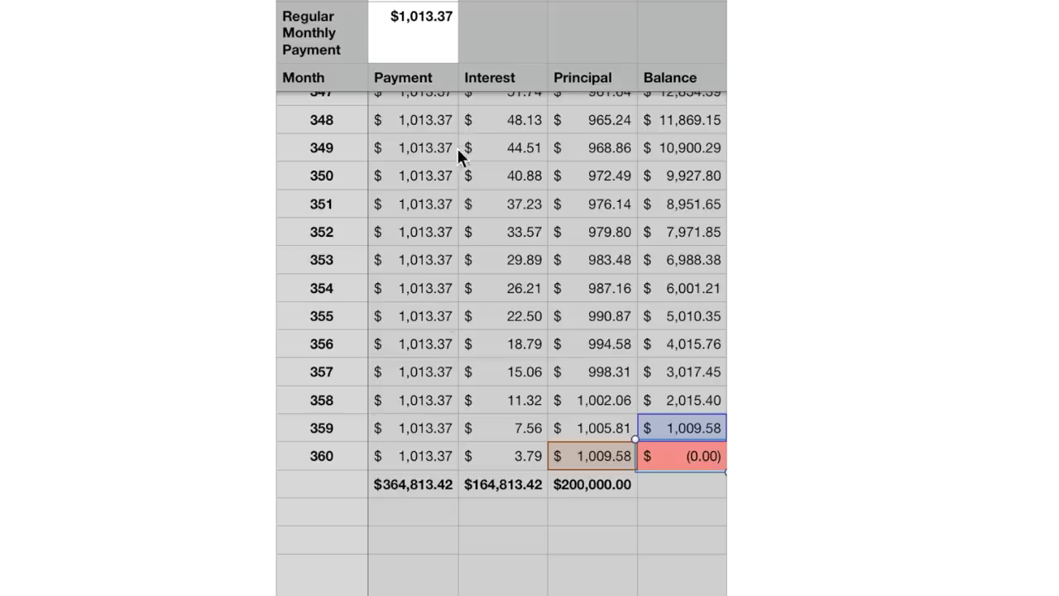
Check the regular schedule's column totals for payments, interest and principal
left_click(402, 483)
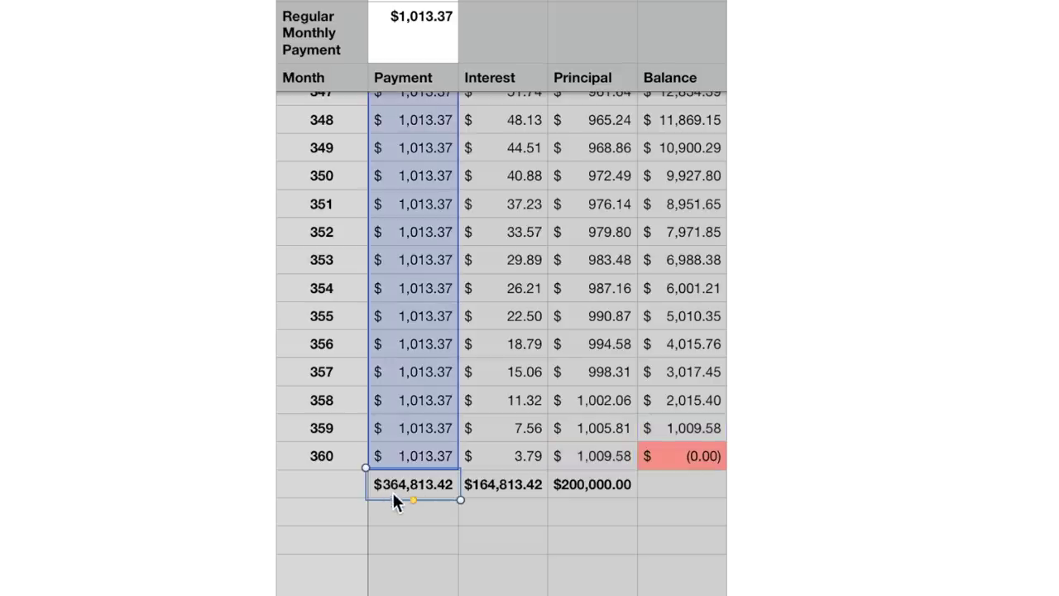
left_click(500, 487)
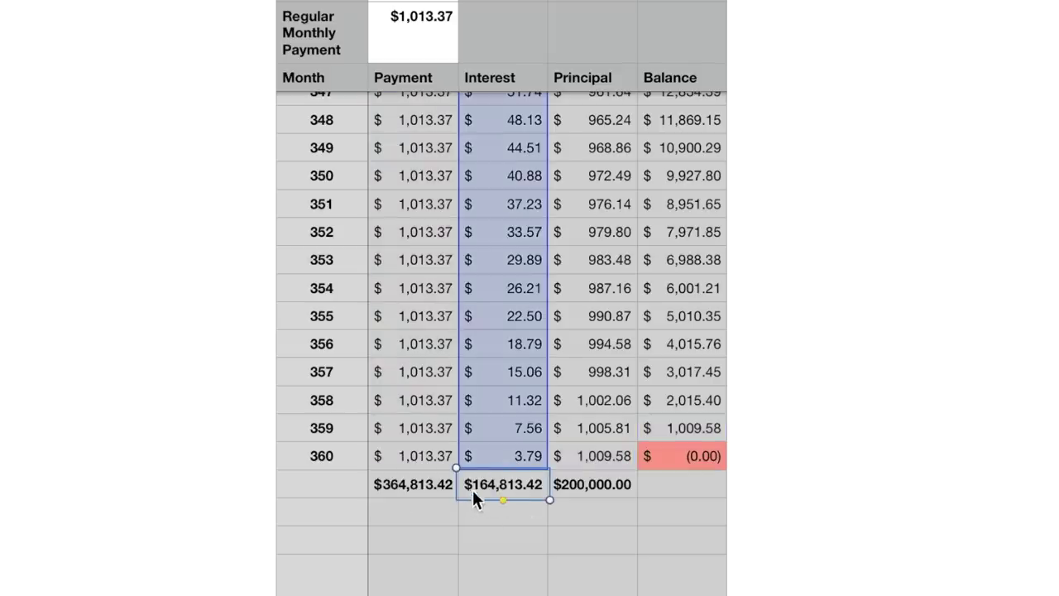
left_click(600, 486)
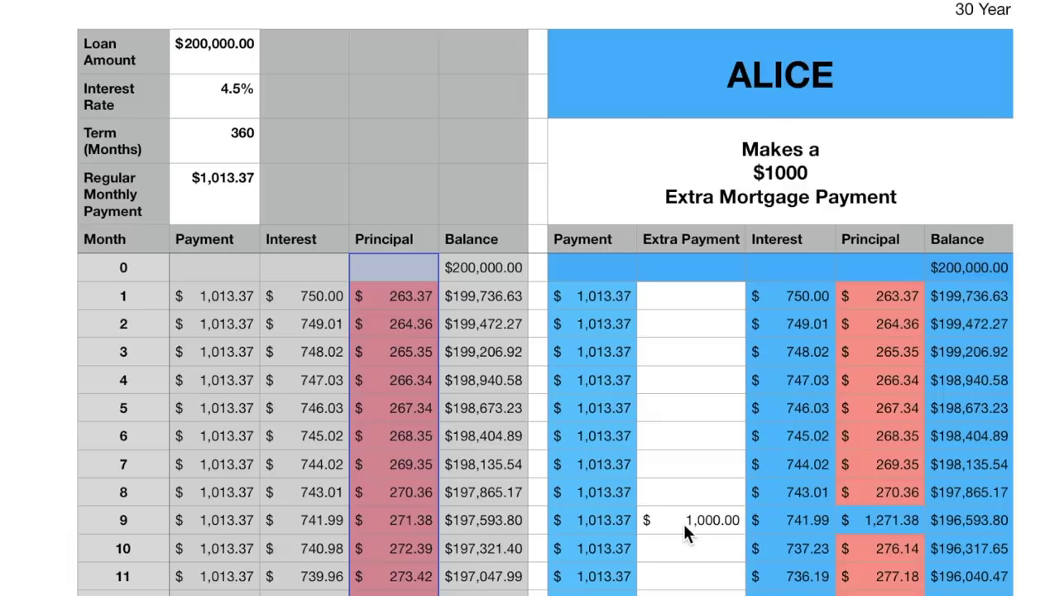
Inspect month 9's extra payment, interest and principal in the blue scenario, and compare month 10's interest with the regular schedule
left_click(700, 523)
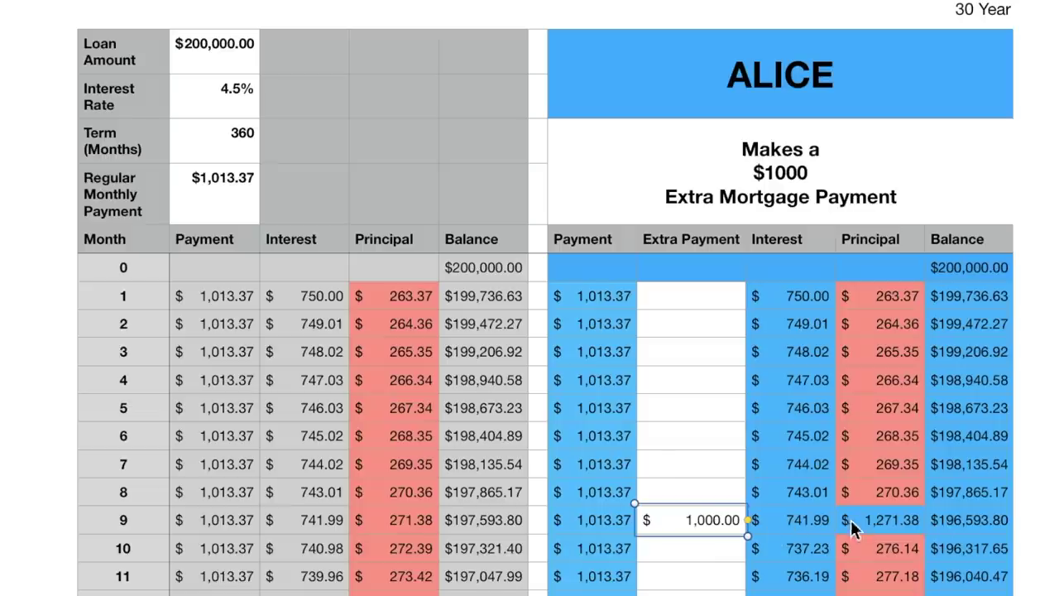
left_click(771, 521)
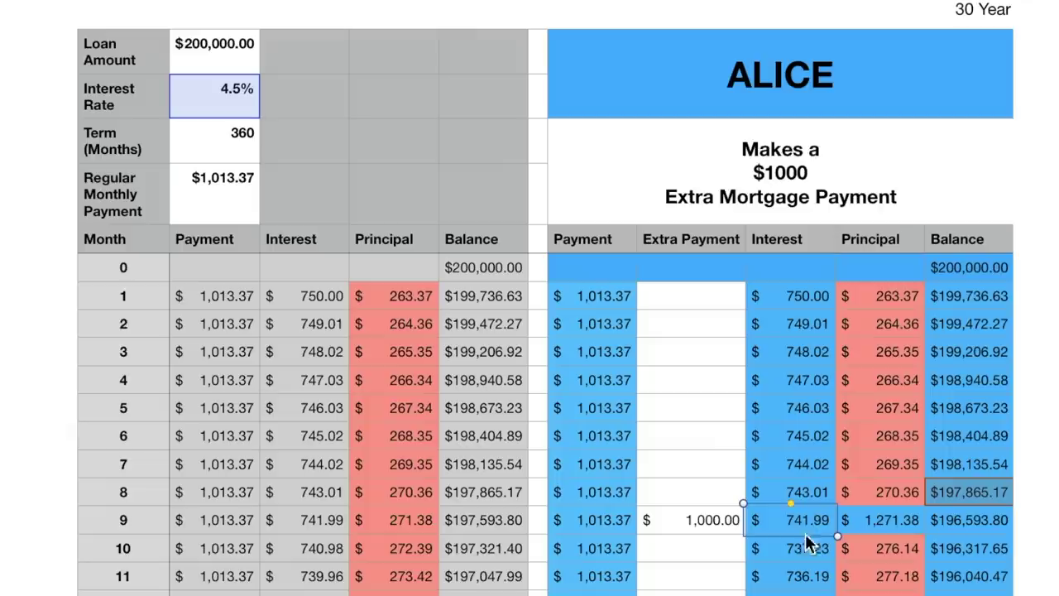
left_click(904, 526)
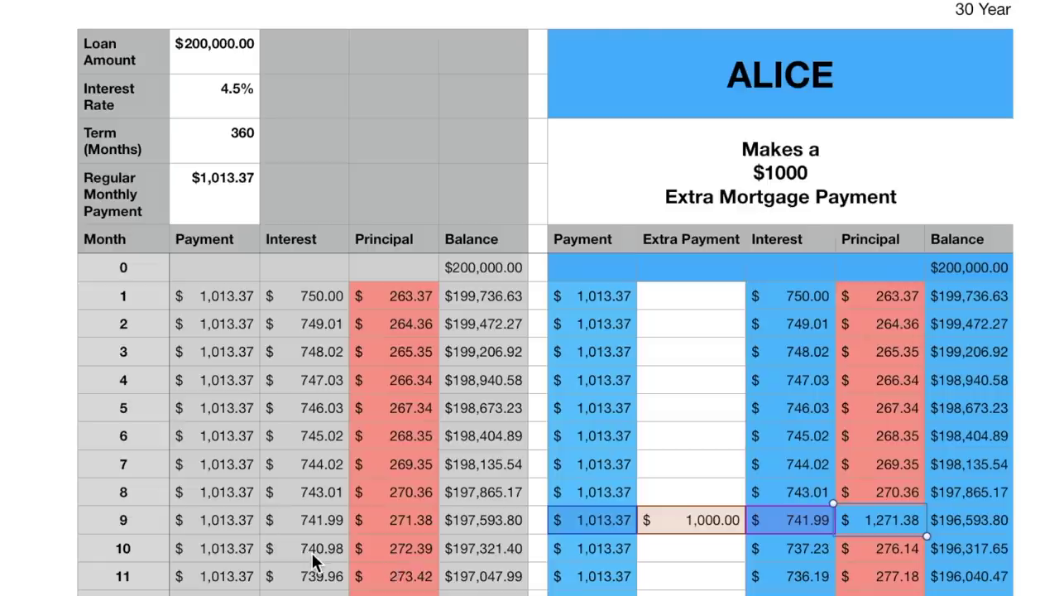
left_click(294, 561)
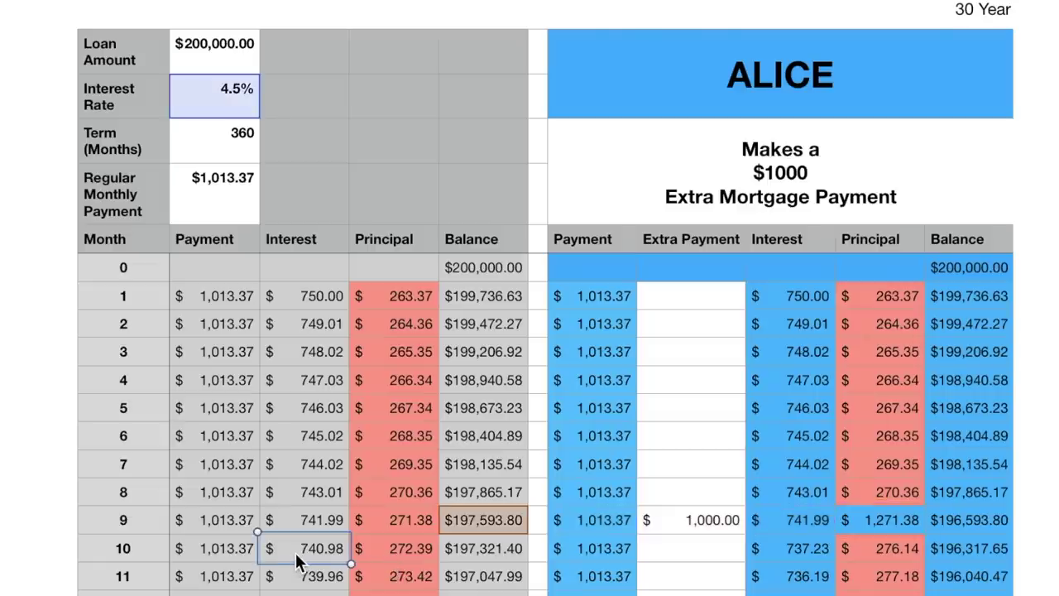
left_click(765, 558)
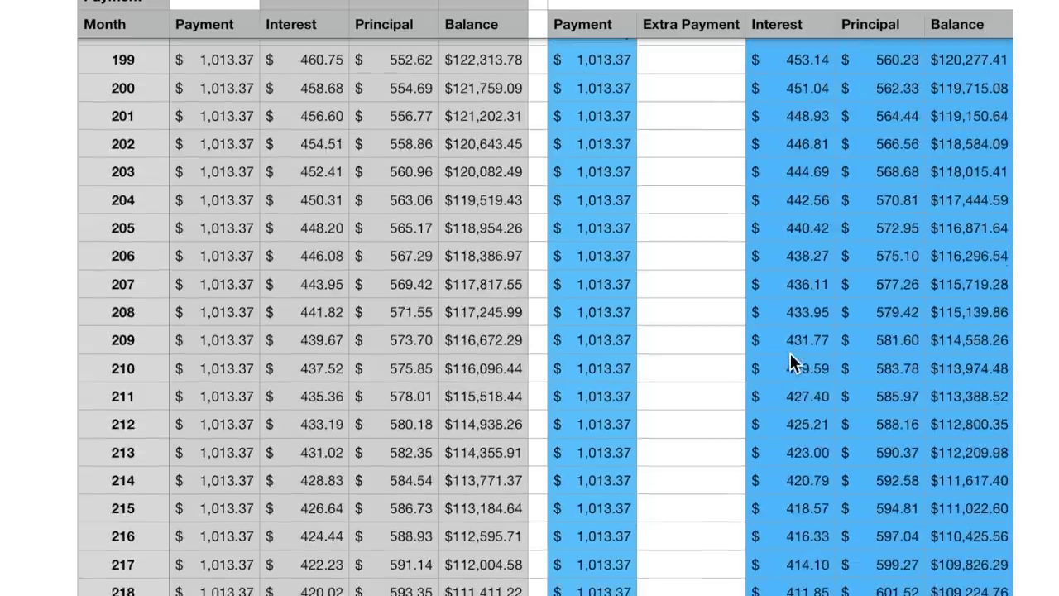
Examine the blue scenario's final payment at payoff and its totals for regular, extra and combined payments
scroll(790, 362, "down", 20)
scroll(790, 361, "down", 10)
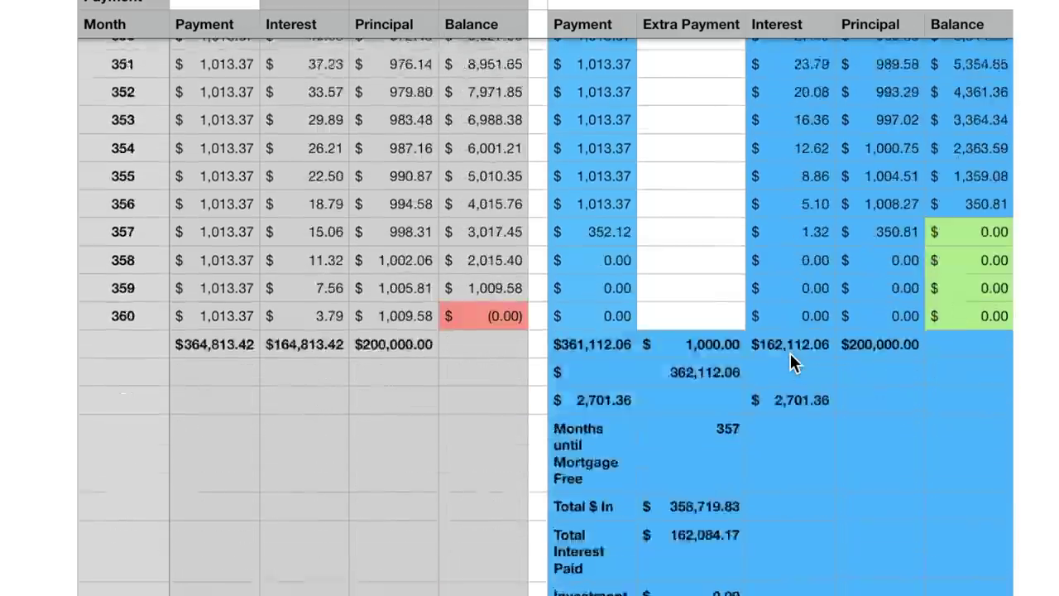
scroll(816, 339, "up", 2)
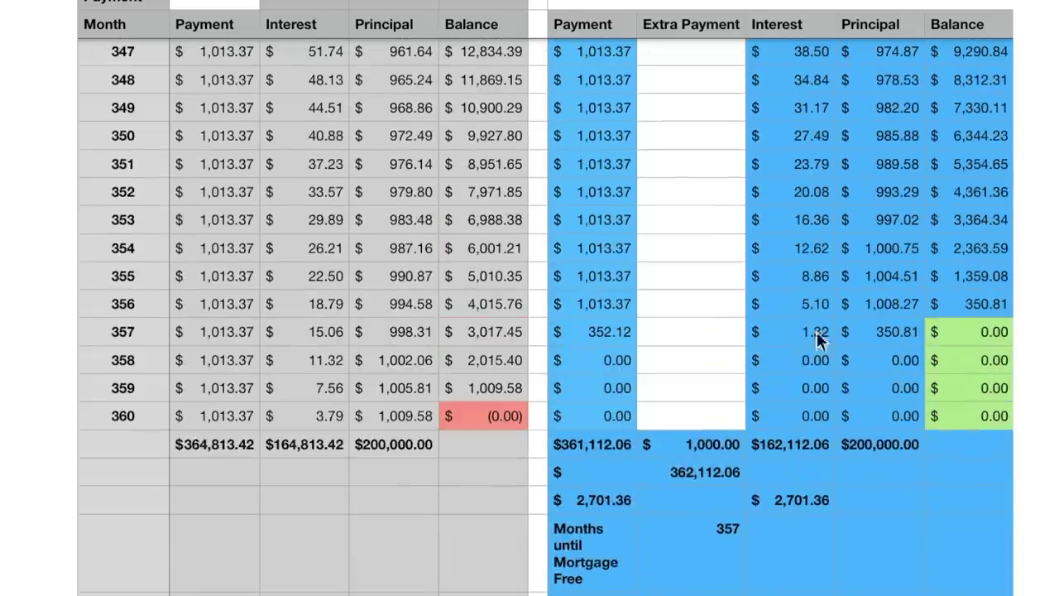
left_click(611, 334)
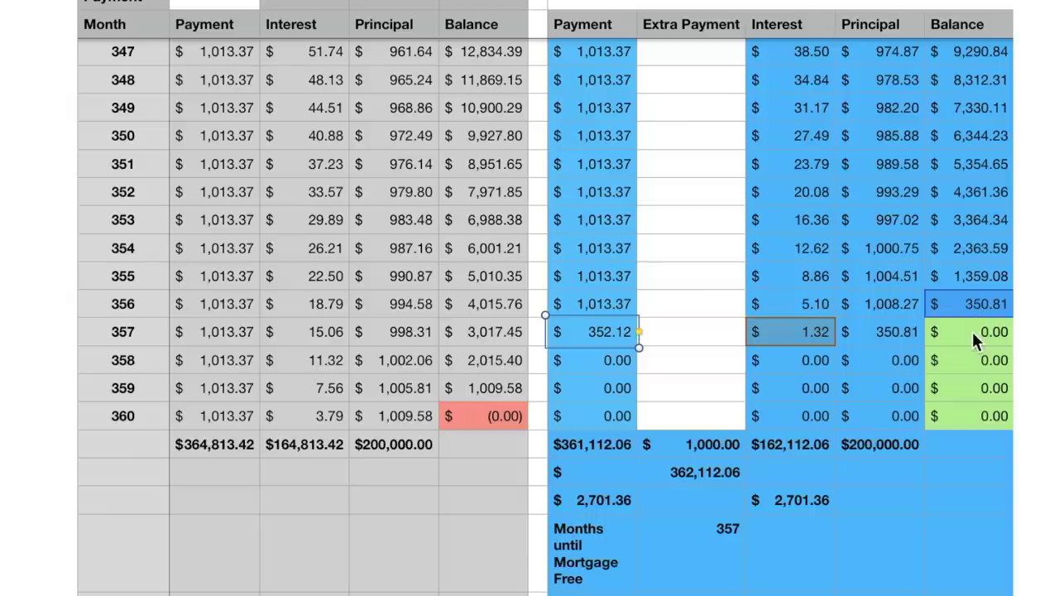
left_click(582, 445)
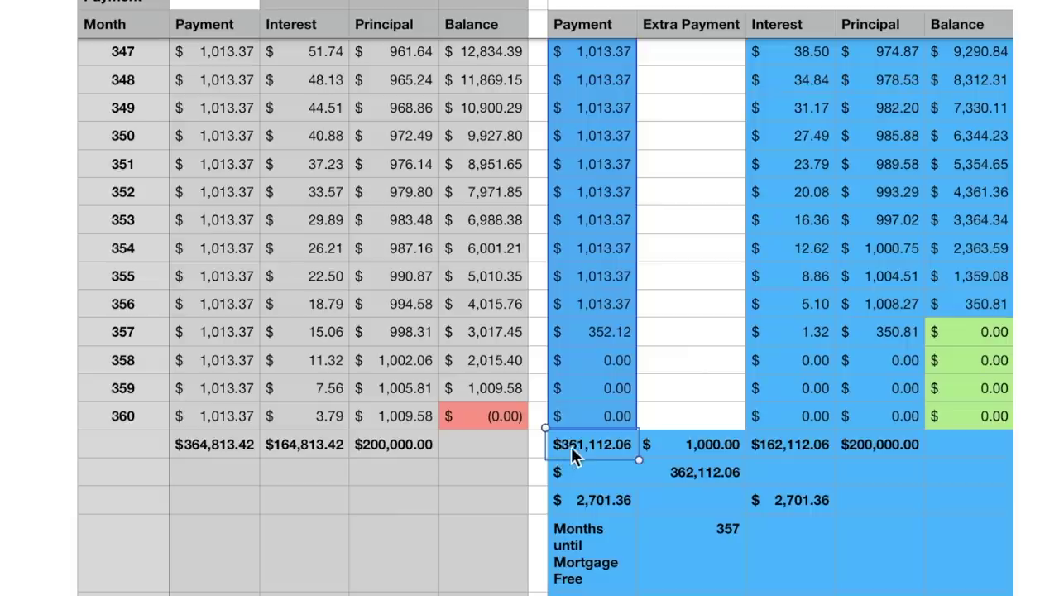
left_click(675, 458)
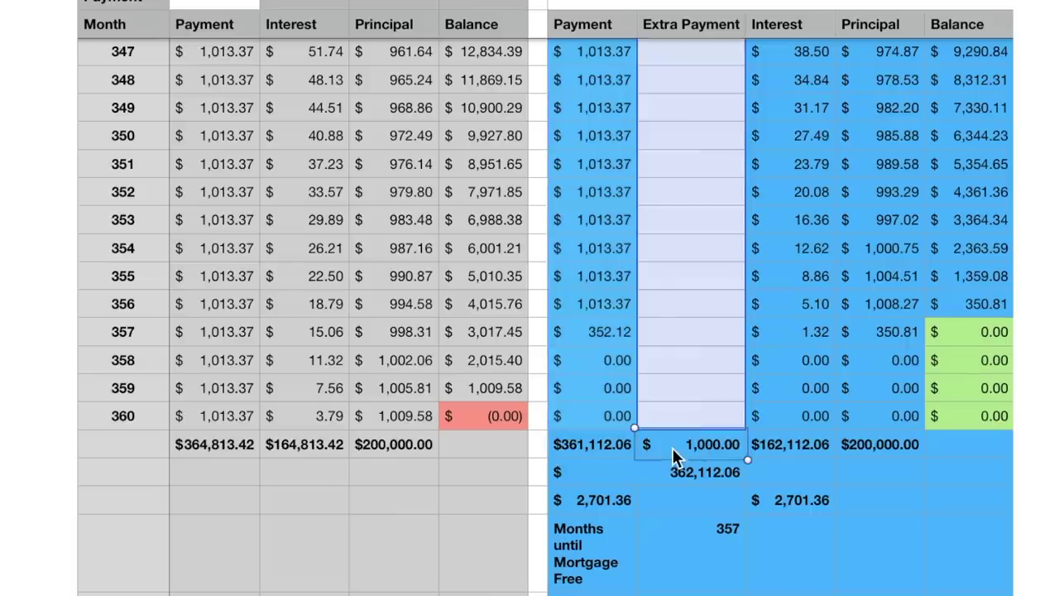
left_click(645, 480)
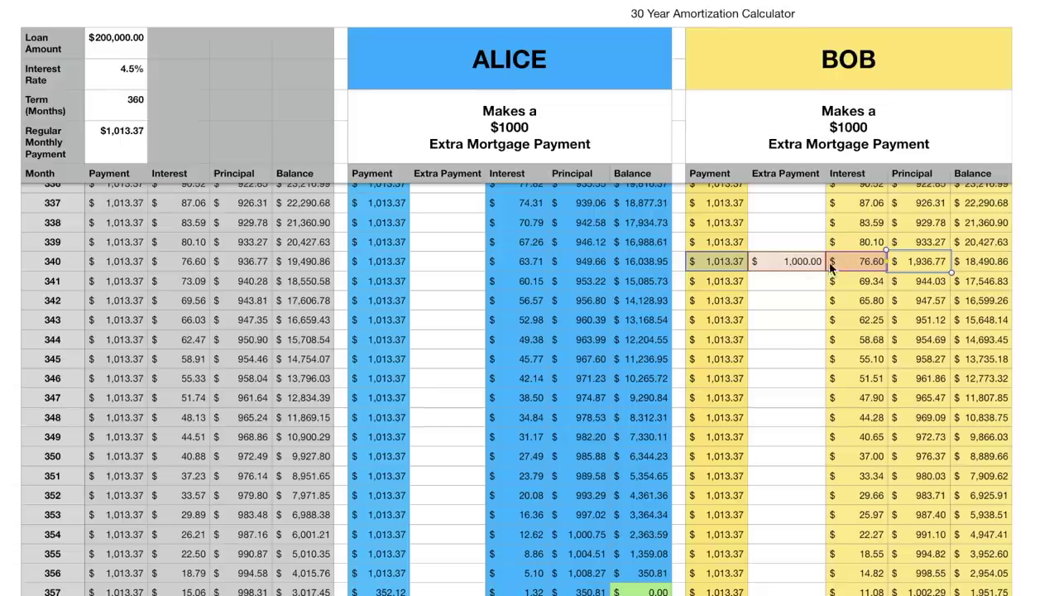
Review the yellow scenario's regular payment total, combined payment total, total interest and interest savings against the regular schedule
scroll(860, 404, "down", 3)
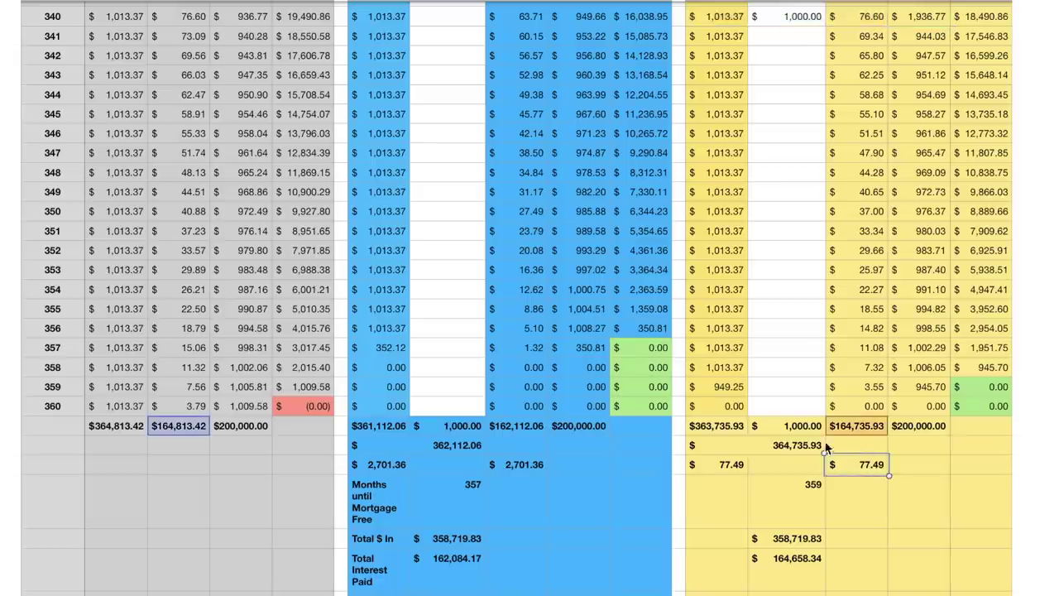
left_click(716, 427)
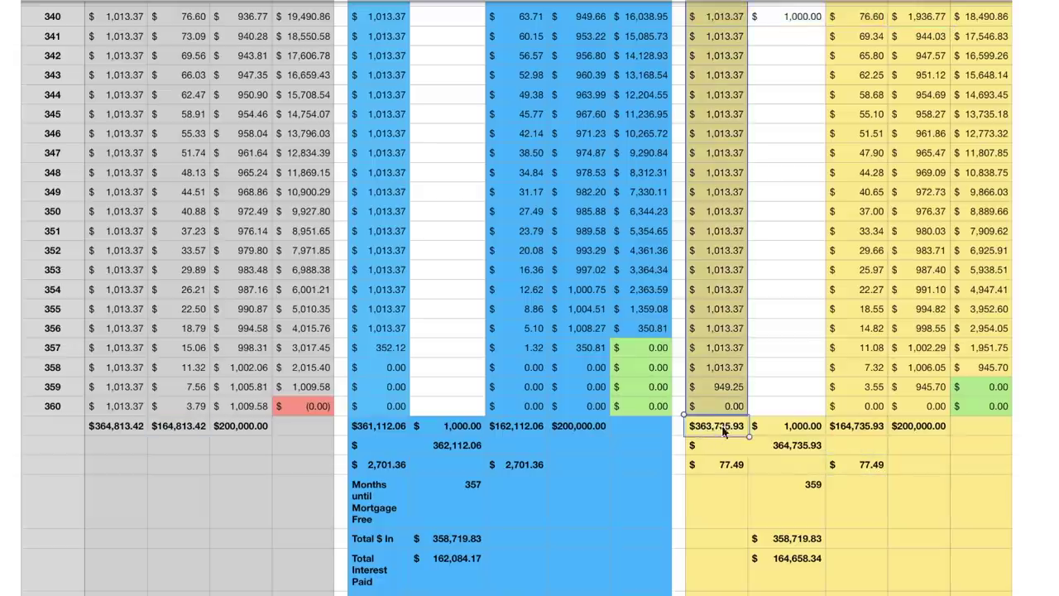
left_click(787, 447)
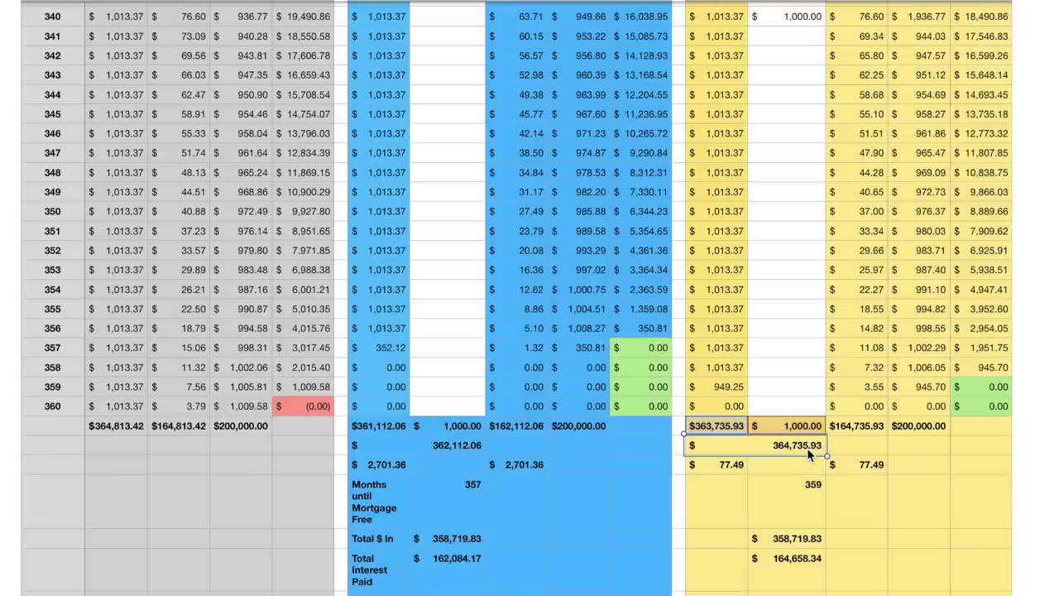
left_click(863, 427)
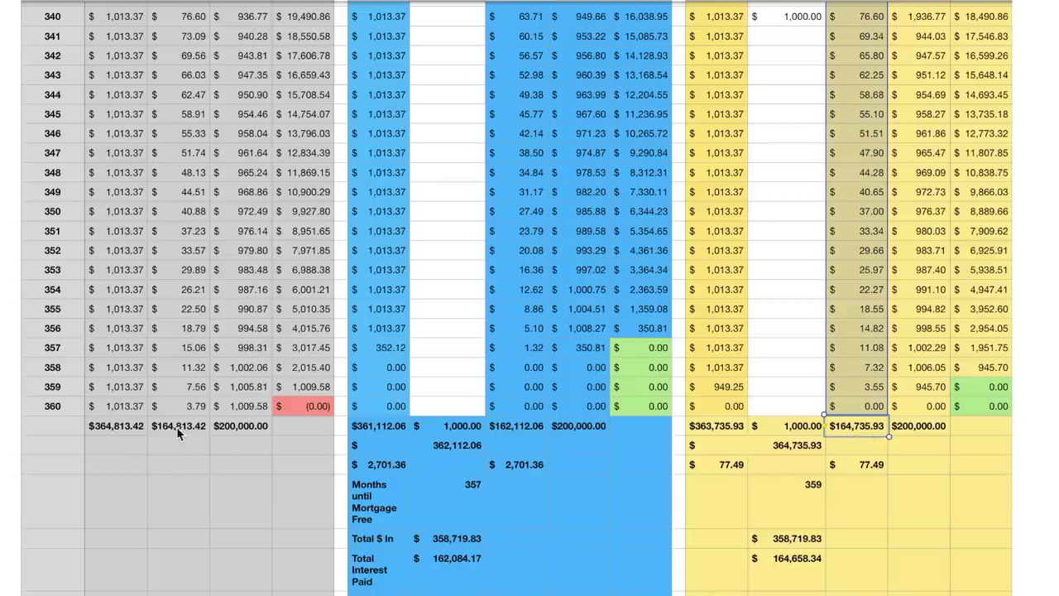
left_click(861, 465)
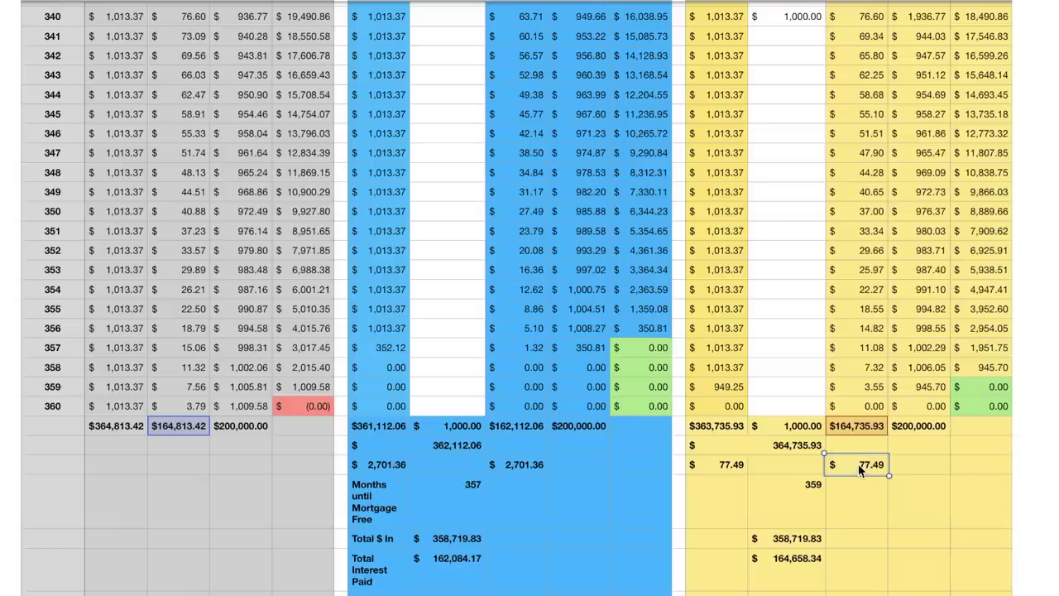